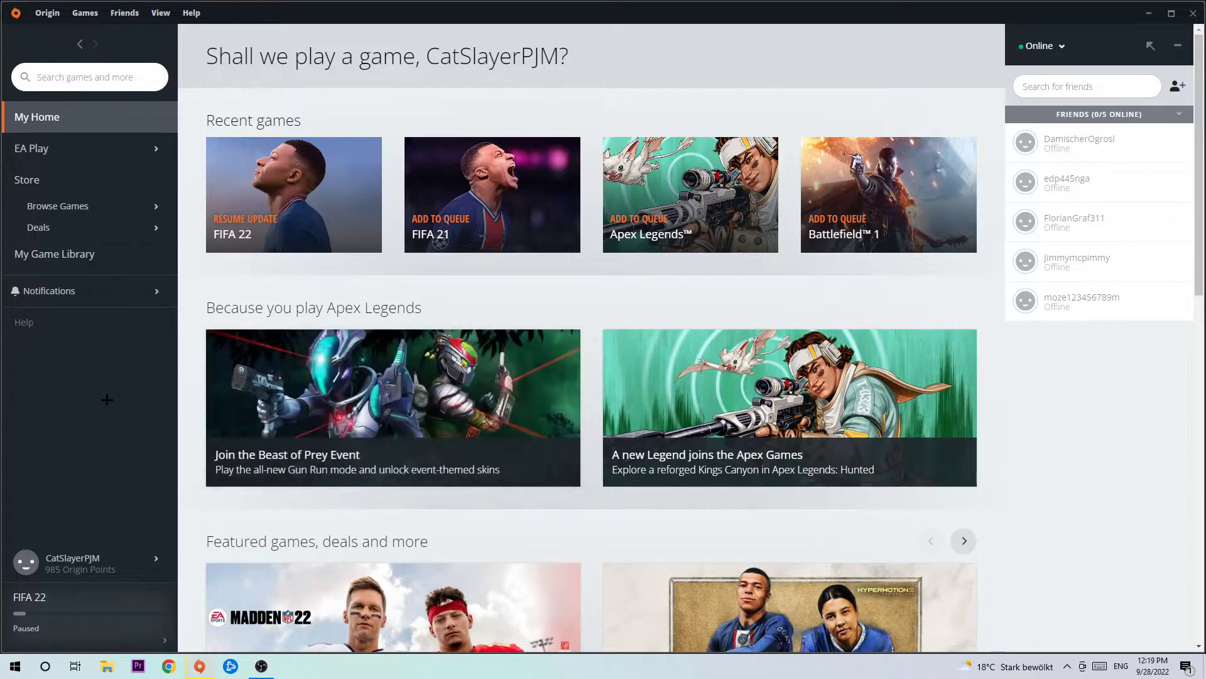
click(1180, 47)
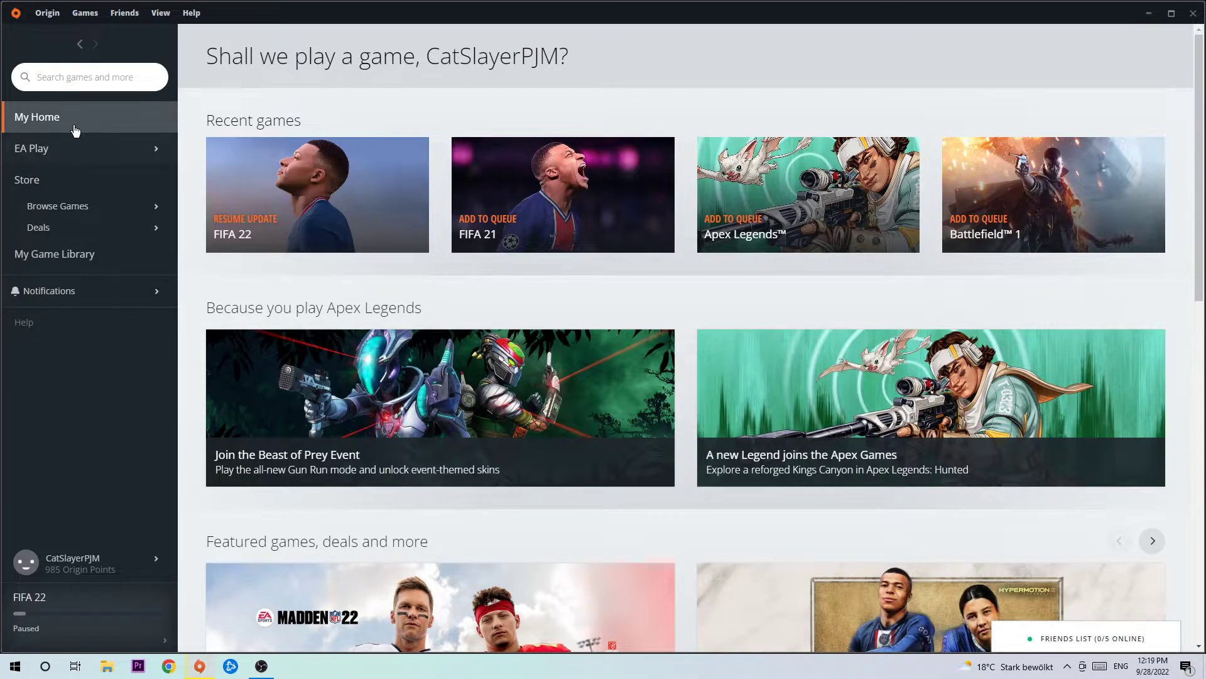
click(1098, 639)
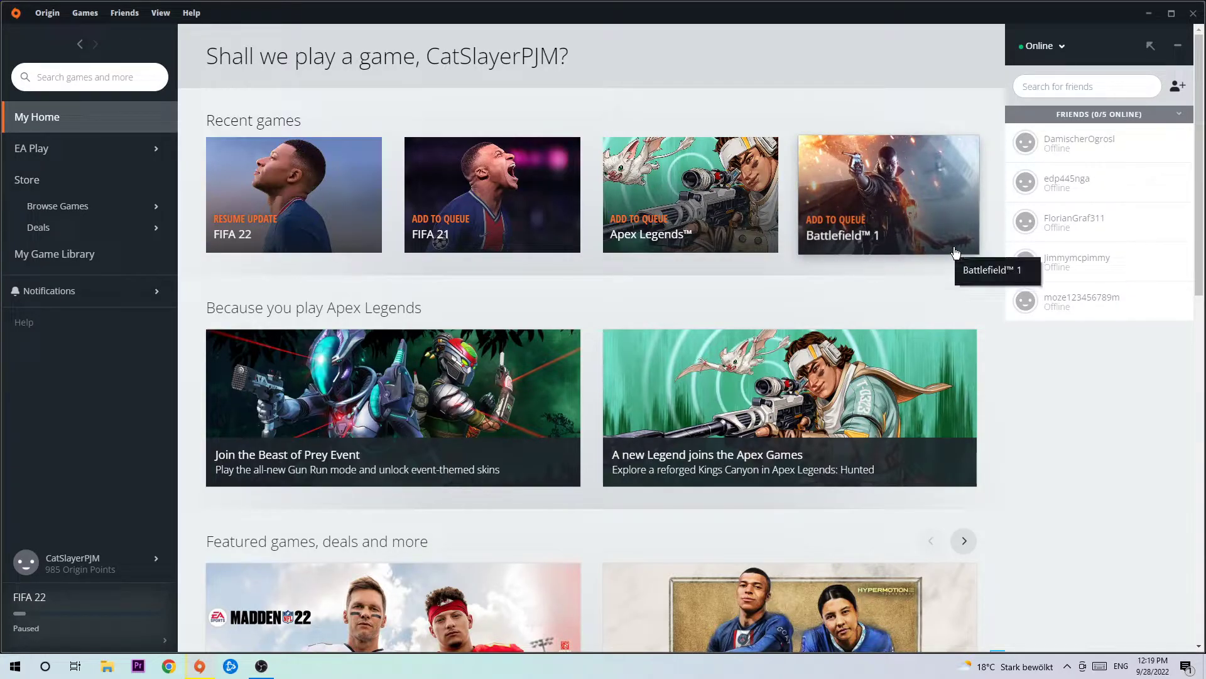
click(1034, 276)
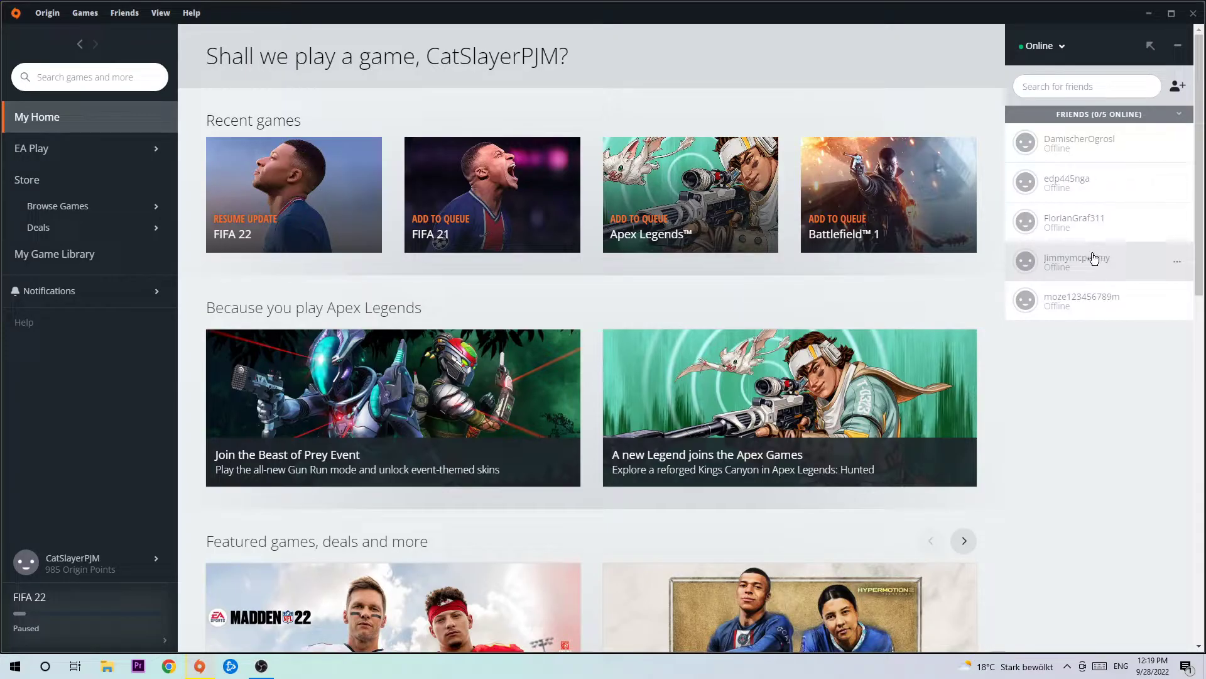
click(1177, 262)
click(1128, 291)
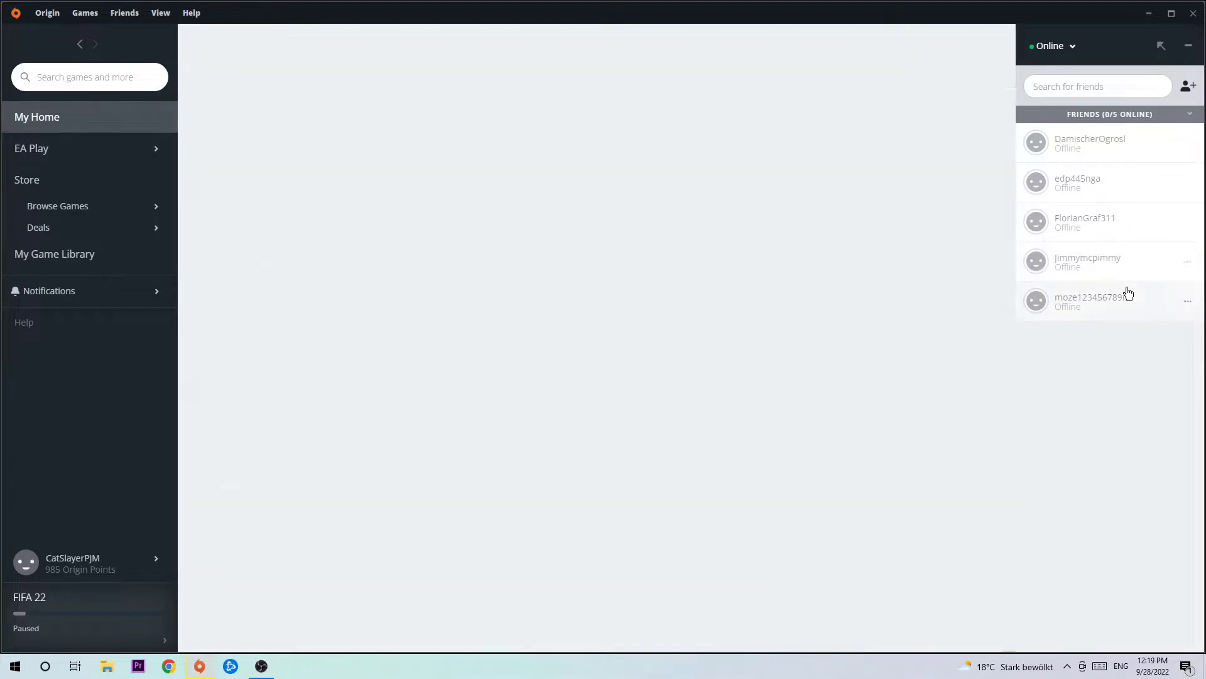
double_click(657, 193)
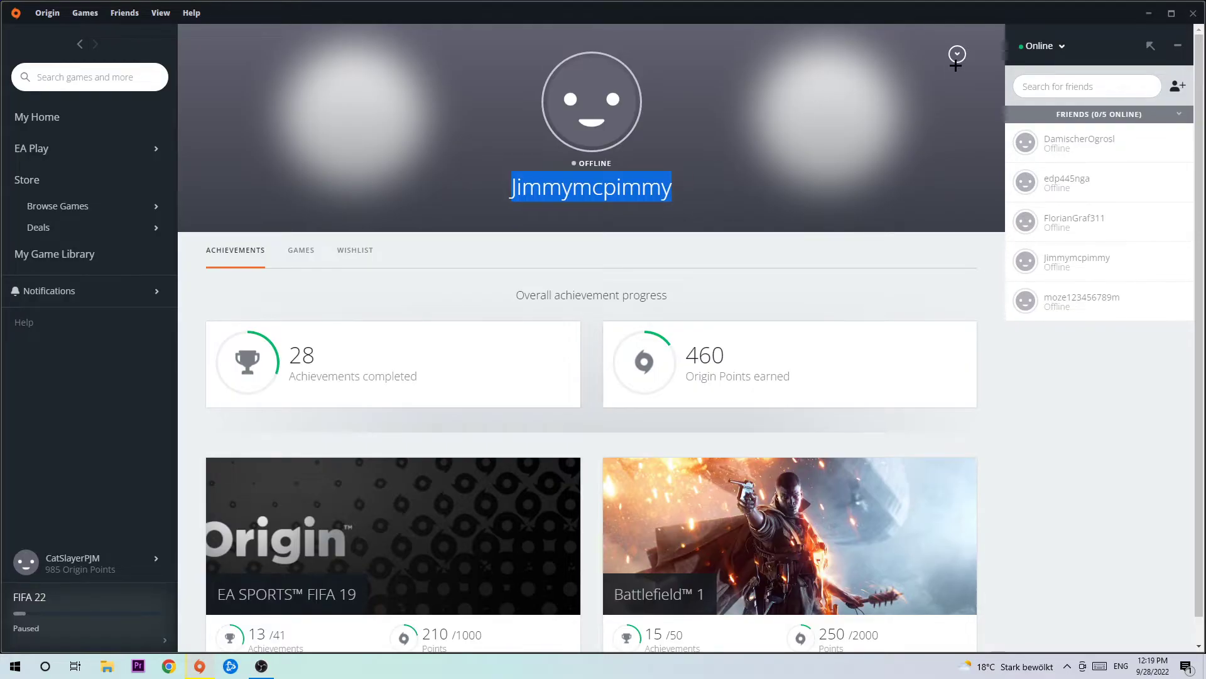
right_click(1081, 299)
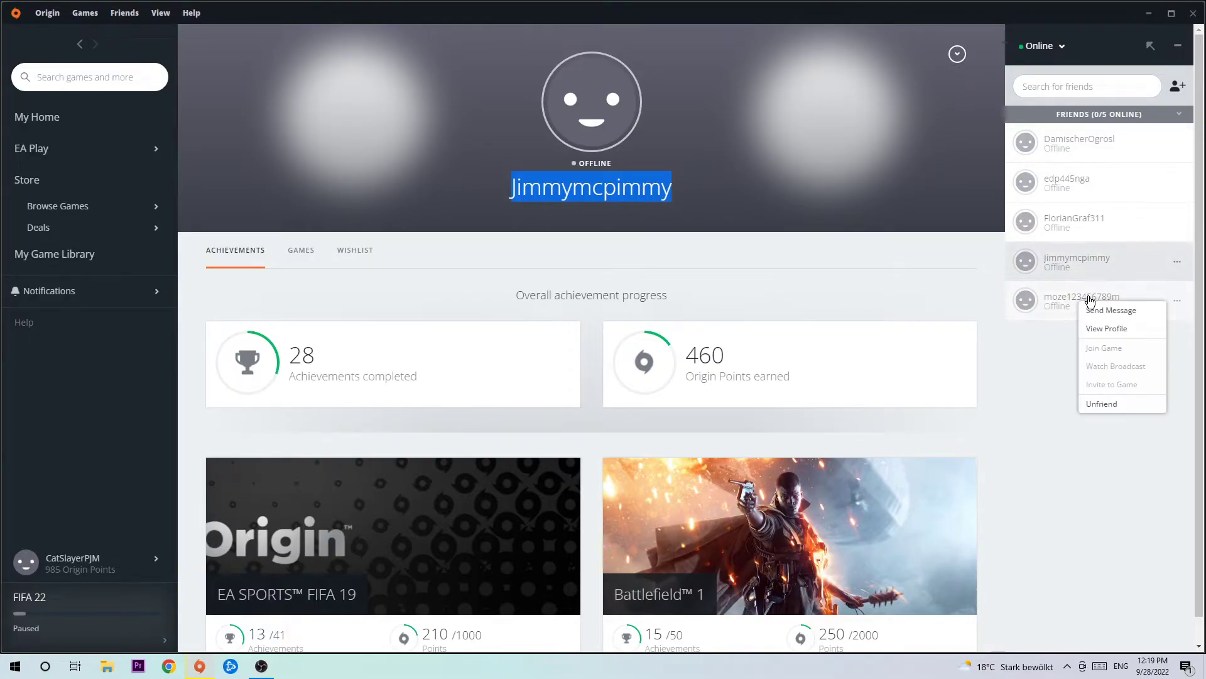
right_click(1081, 262)
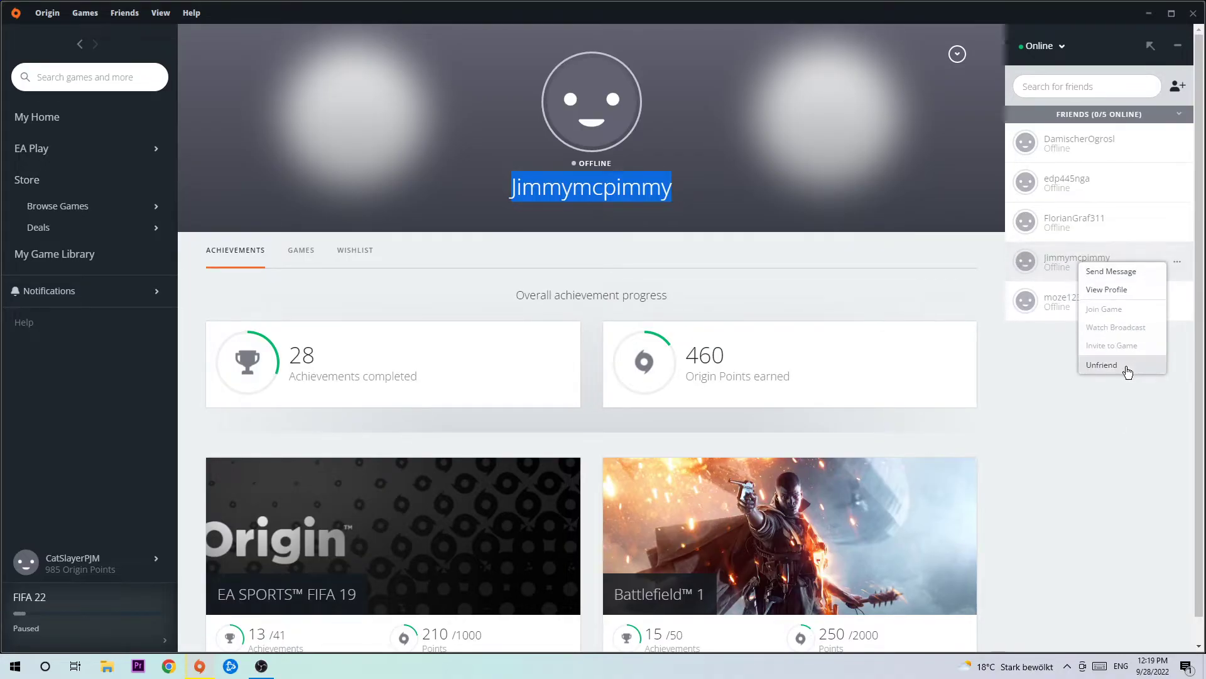
click(1102, 366)
click(540, 220)
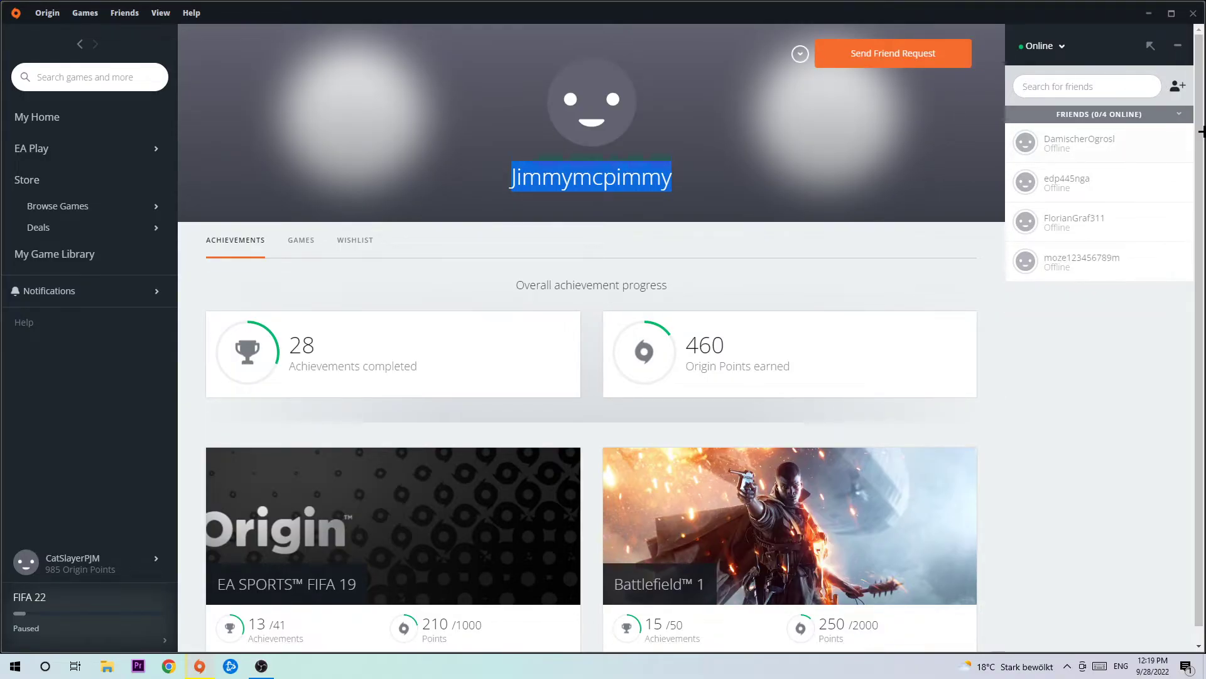
click(1178, 86)
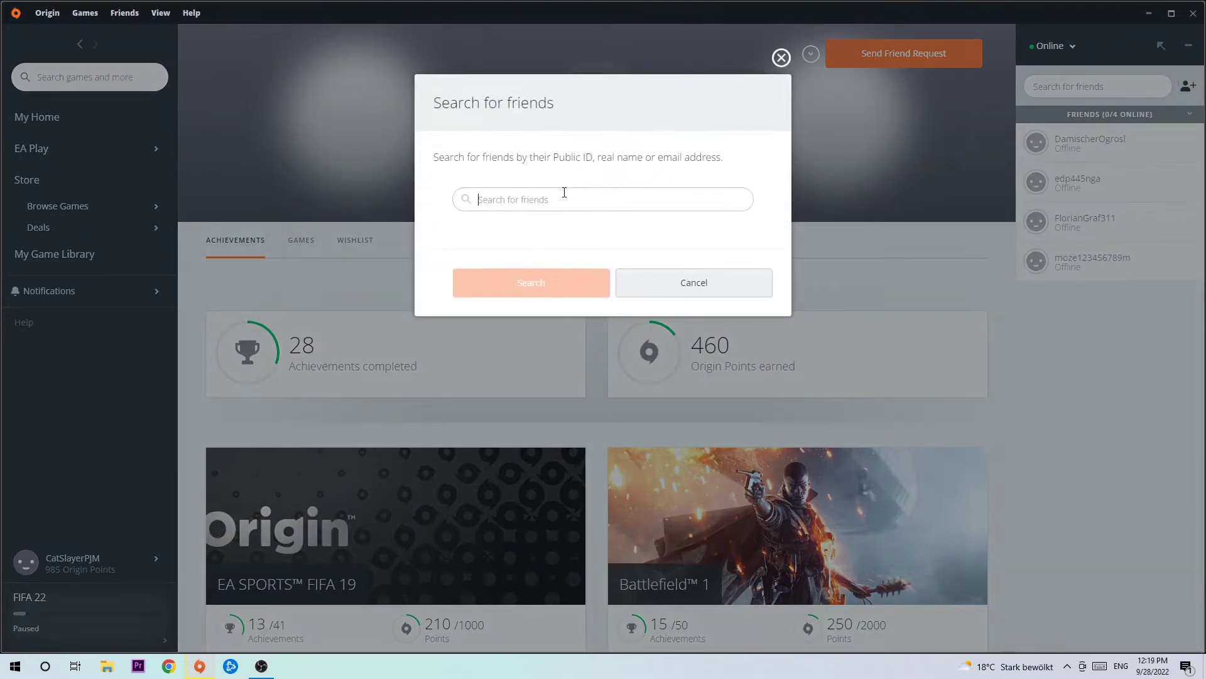
key(super)
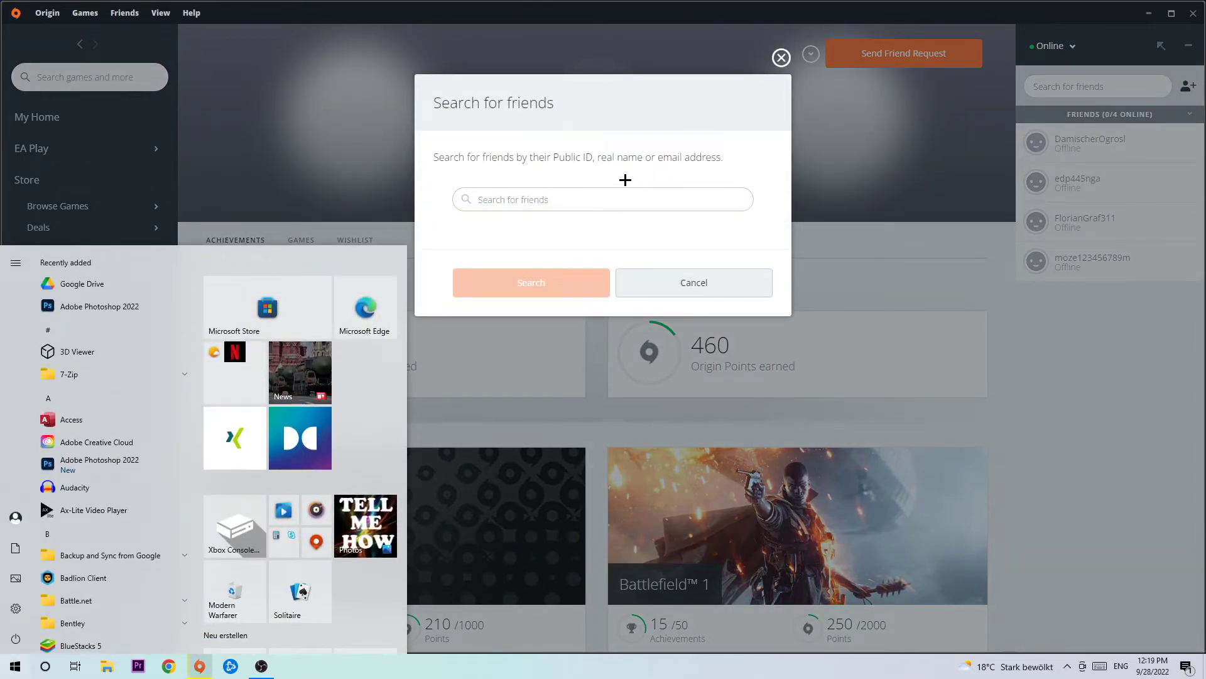
click(603, 199)
text(jimmymcpimmy)
click(528, 295)
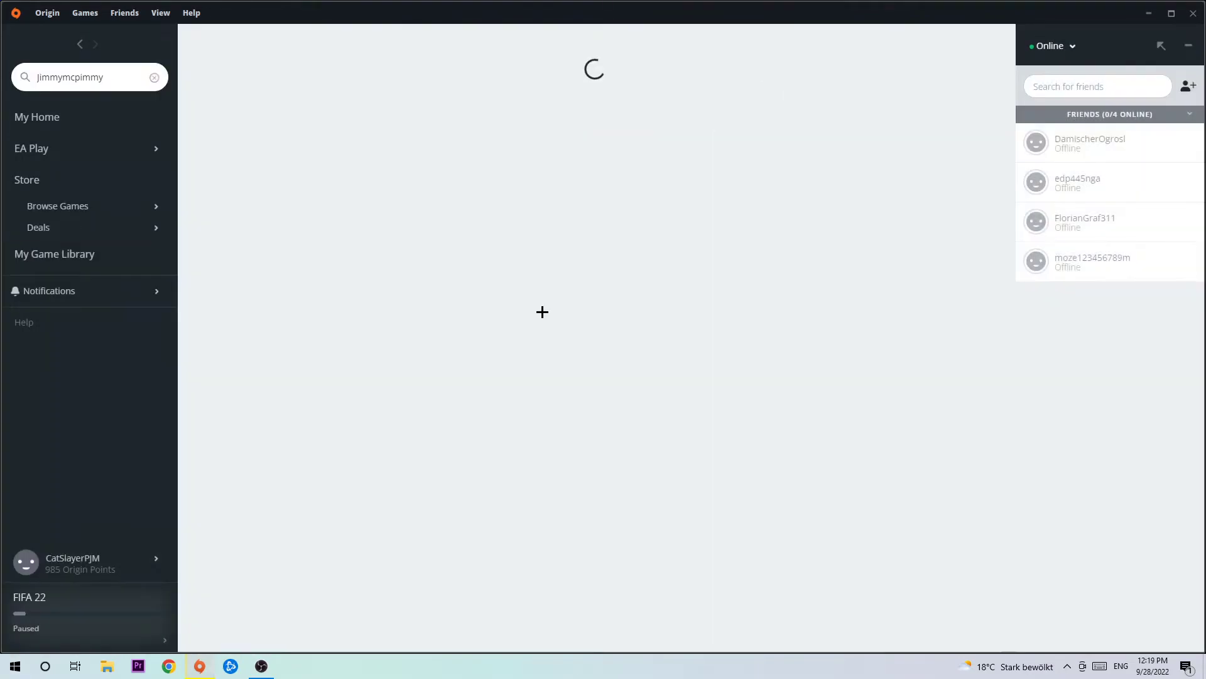
click(318, 154)
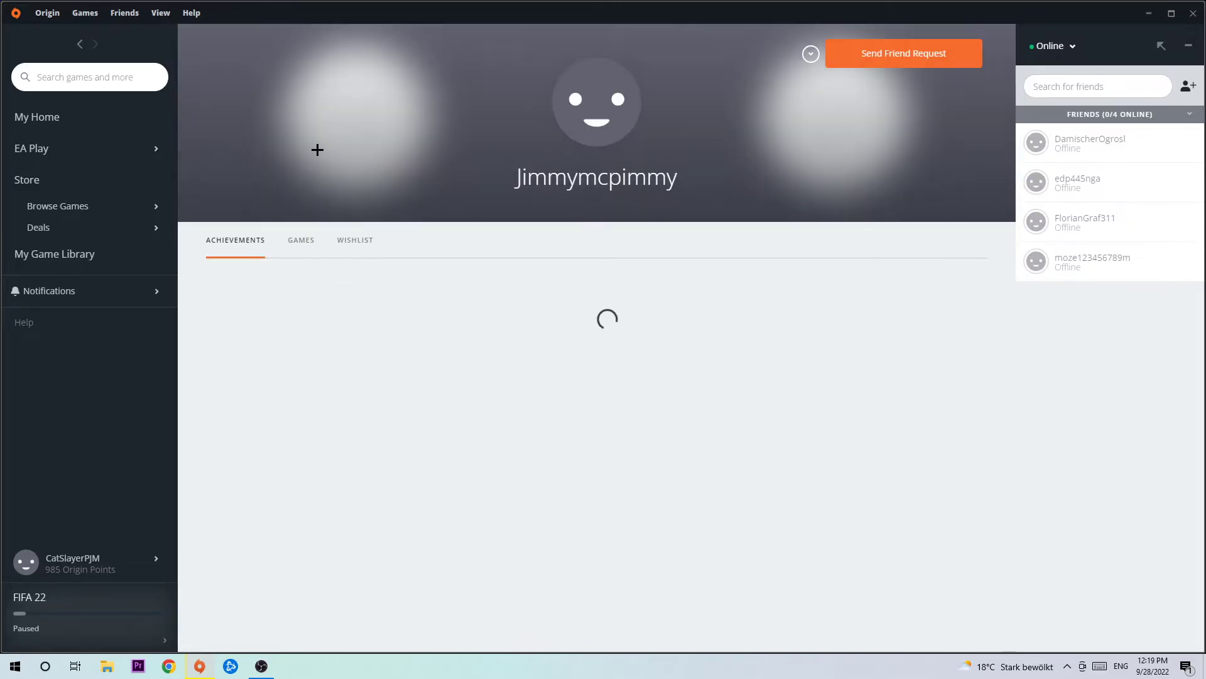
click(891, 53)
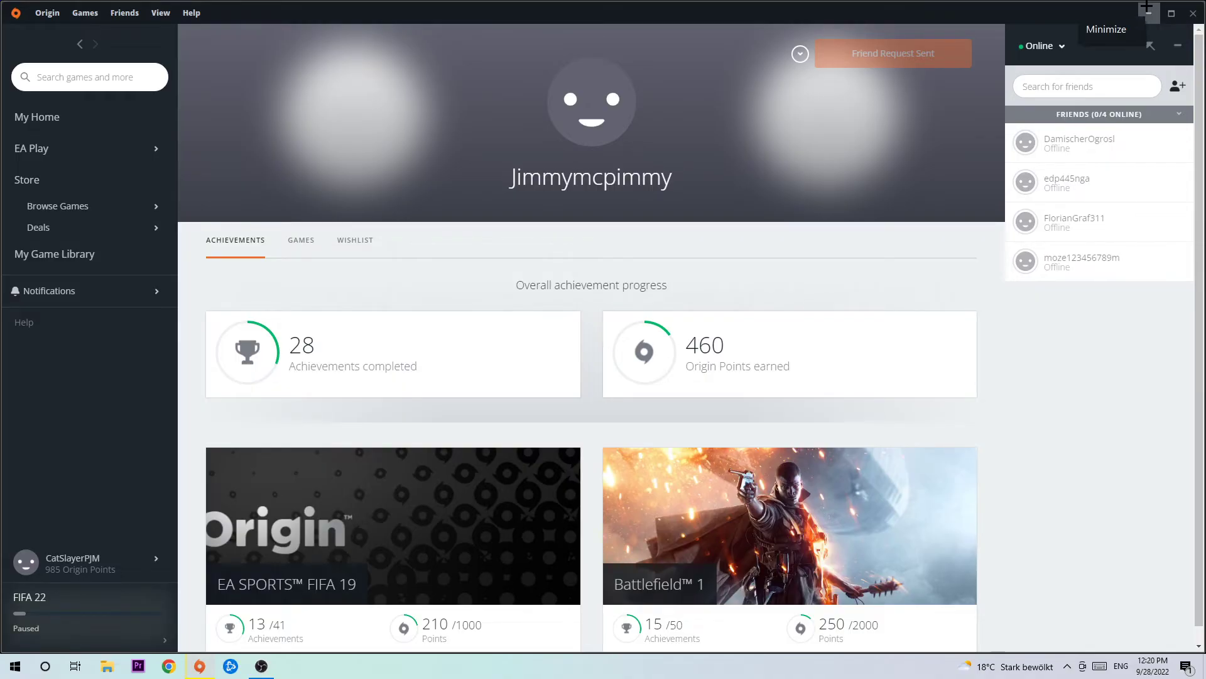
Minimize the Origin window to show the Windows desktop
click(1148, 8)
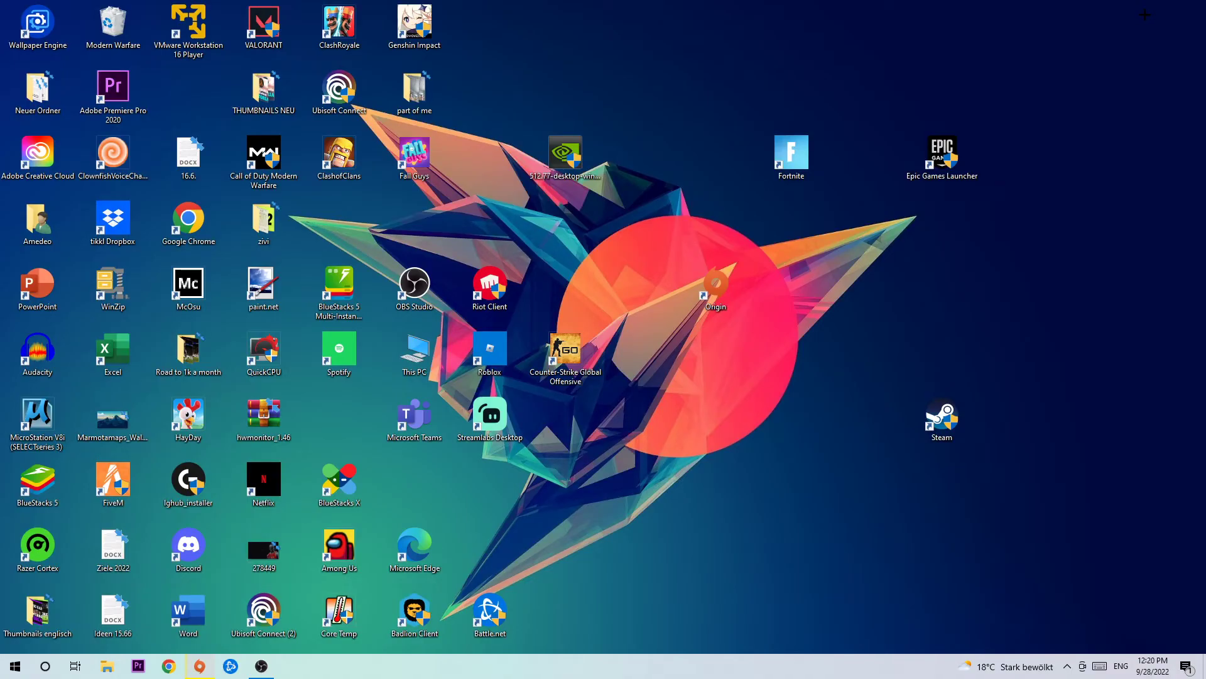